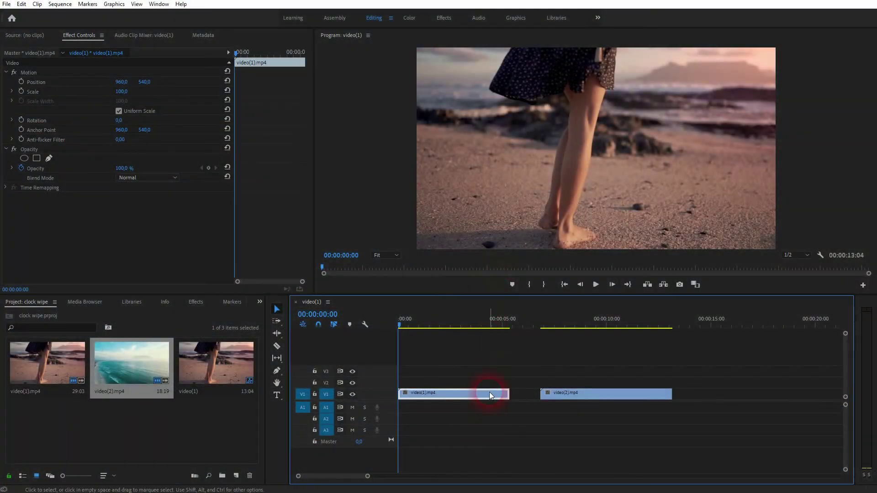
Step: Move the video(2).mp4 clip up to track V2 so its start overlaps the end of video(1).mp4
drag(404, 320, 478, 354)
drag(575, 398, 513, 382)
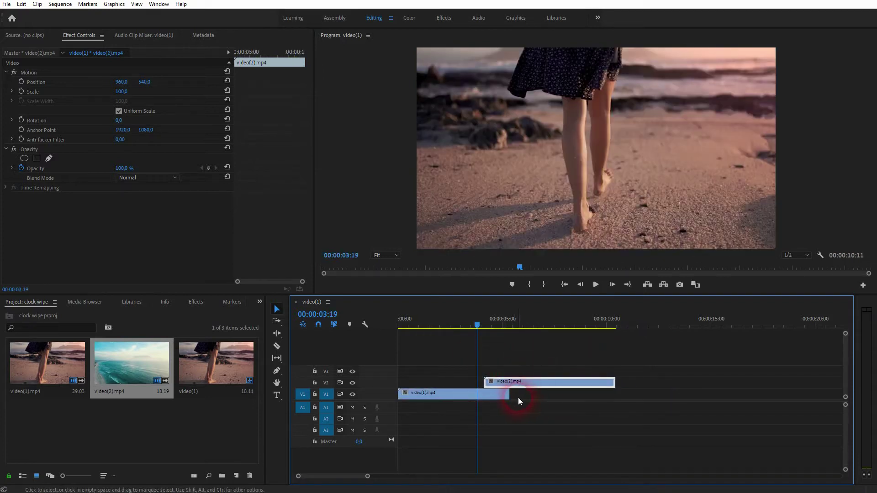
drag(476, 324, 490, 326)
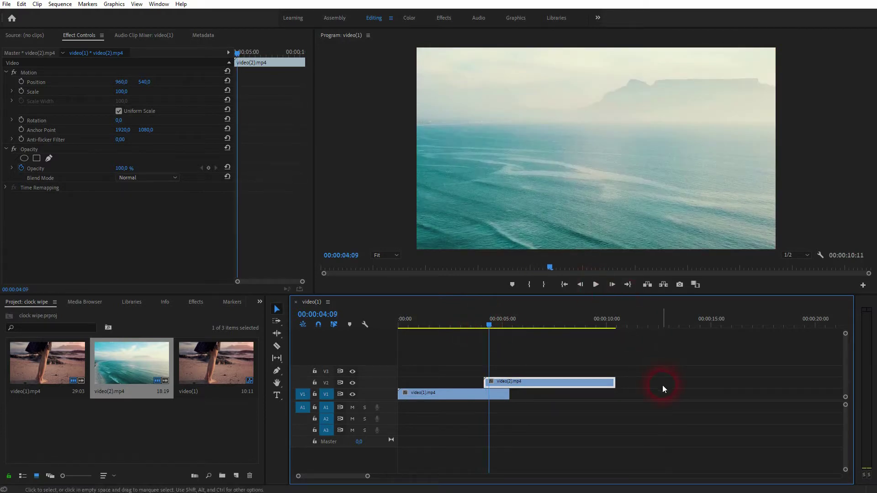
Step: Scale the video(2).mp4 clip down to 50 so the whole picture fits the frame
click(568, 189)
click(382, 257)
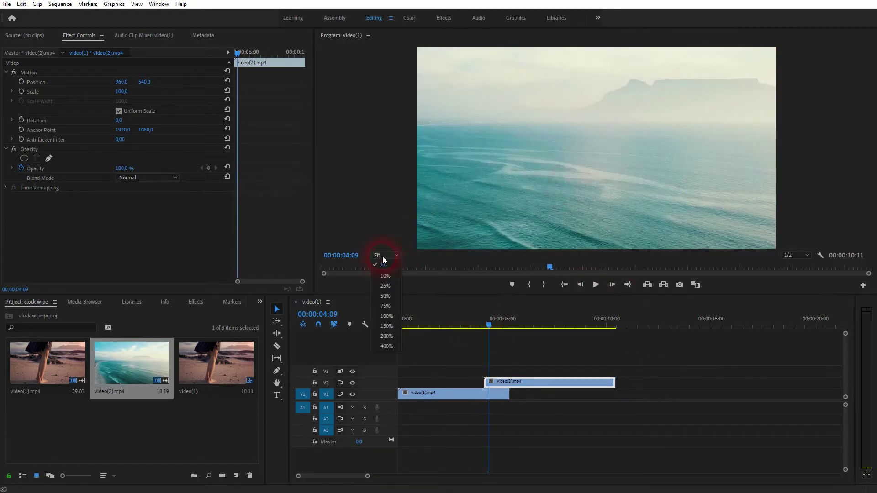
click(390, 273)
click(574, 150)
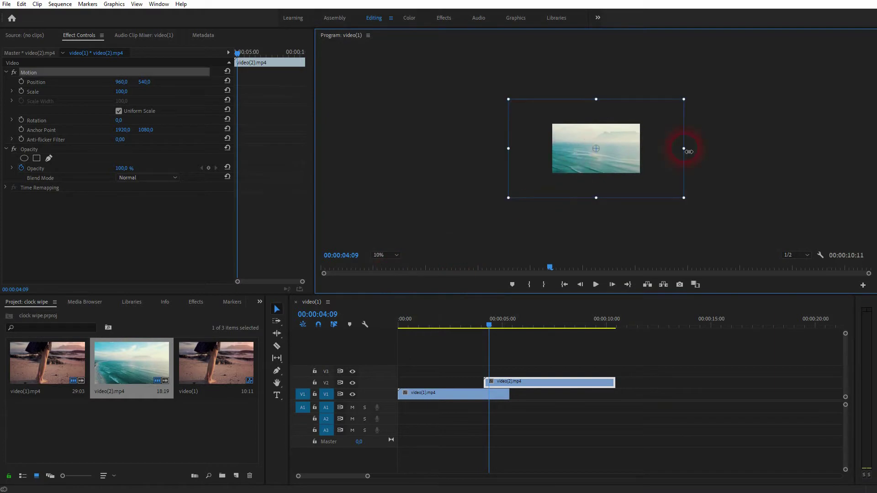
drag(684, 149, 643, 150)
click(387, 255)
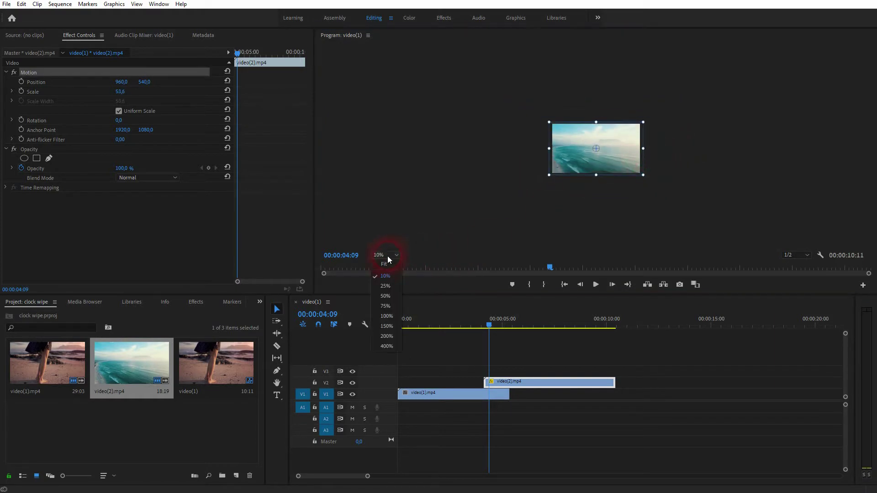
click(397, 264)
drag(797, 151, 787, 149)
click(119, 92)
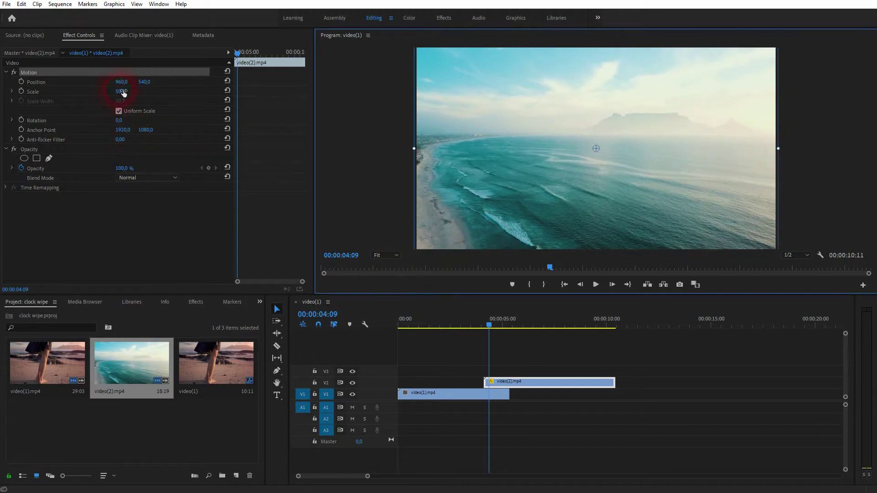
text(50)
key(Return)
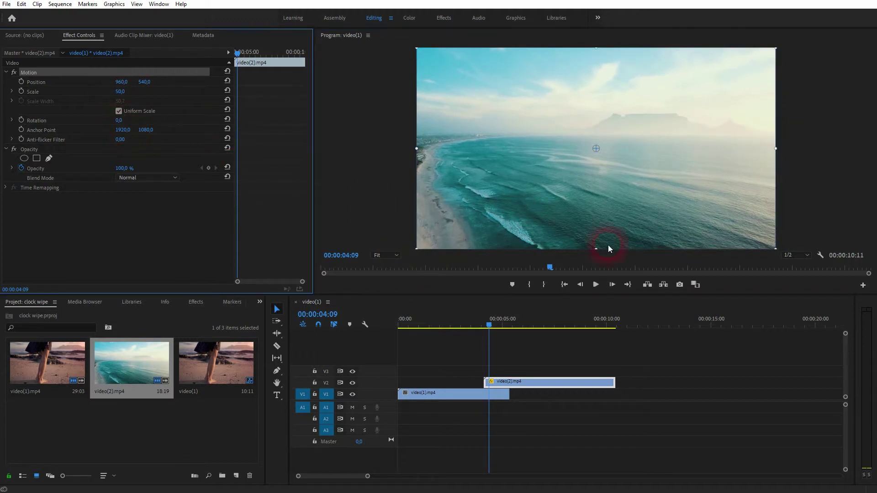
Step: Find the Radial Wipe video effect by searching for "wipe" and apply it to the video(2).mp4 clip
mouse_move(490, 323)
mouse_down()
mouse_move(523, 325)
mouse_move(484, 329)
mouse_up()
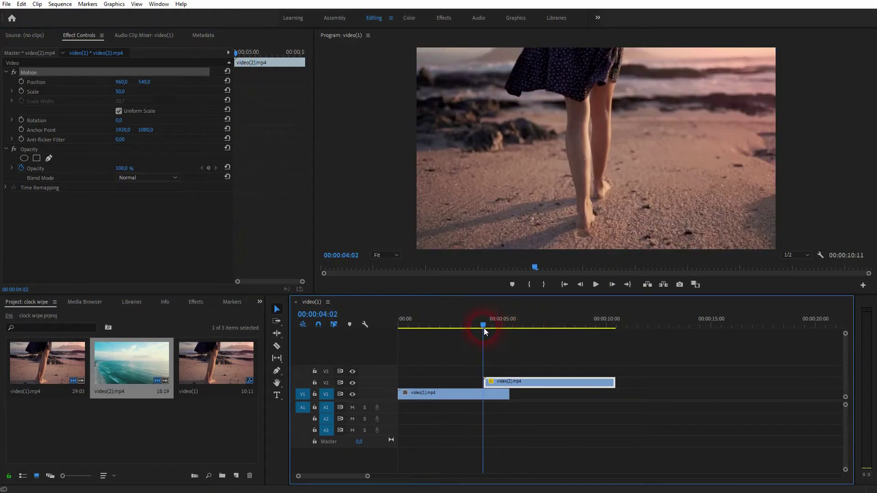
click(484, 394)
click(500, 383)
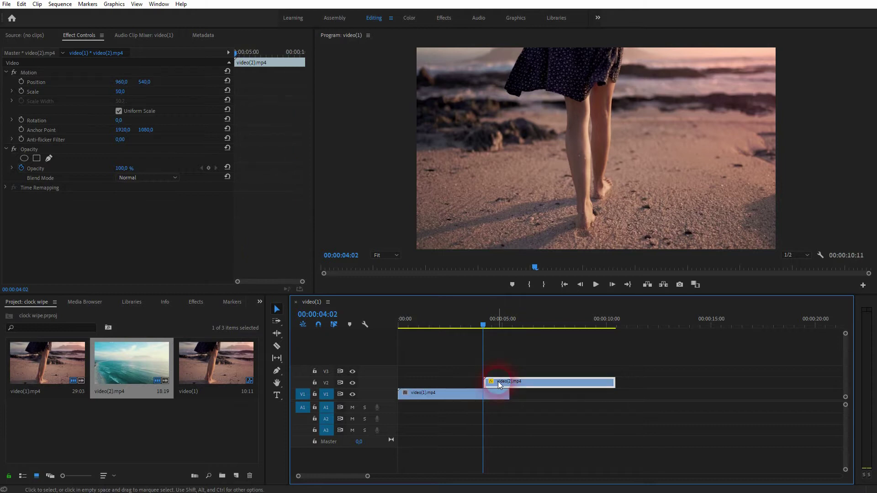
click(230, 305)
click(197, 305)
click(33, 316)
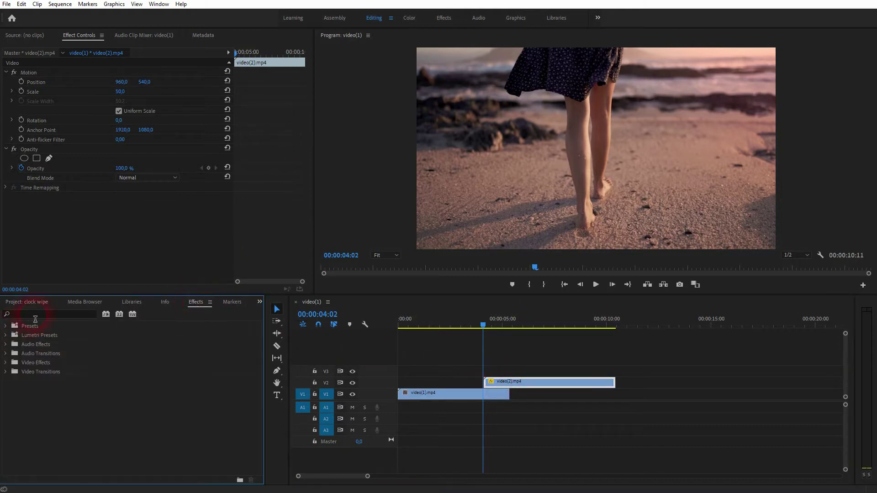
text(wipe)
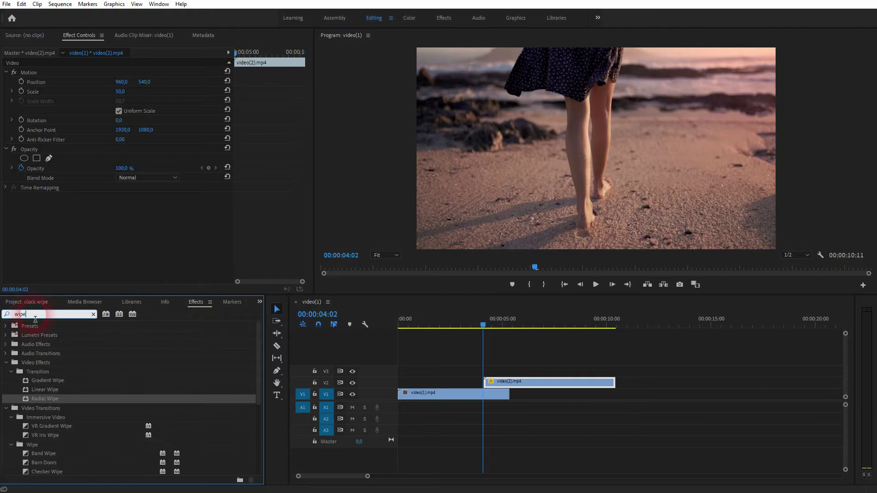
click(57, 399)
drag(58, 401, 539, 388)
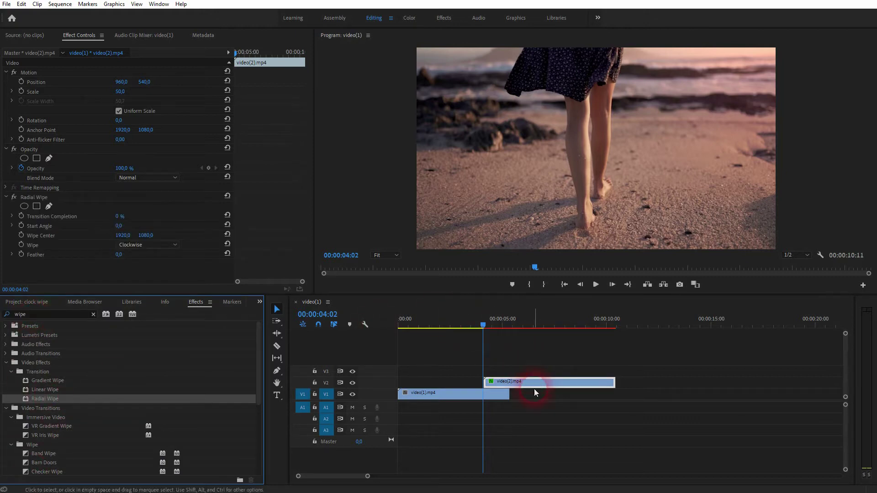
Step: Enable keyframing for the Radial Wipe's Transition Completion at 00:00:04:03, the start of video(2).mp4
mouse_move(236, 53)
mouse_down()
mouse_move(251, 54)
mouse_move(238, 54)
mouse_up()
click(235, 53)
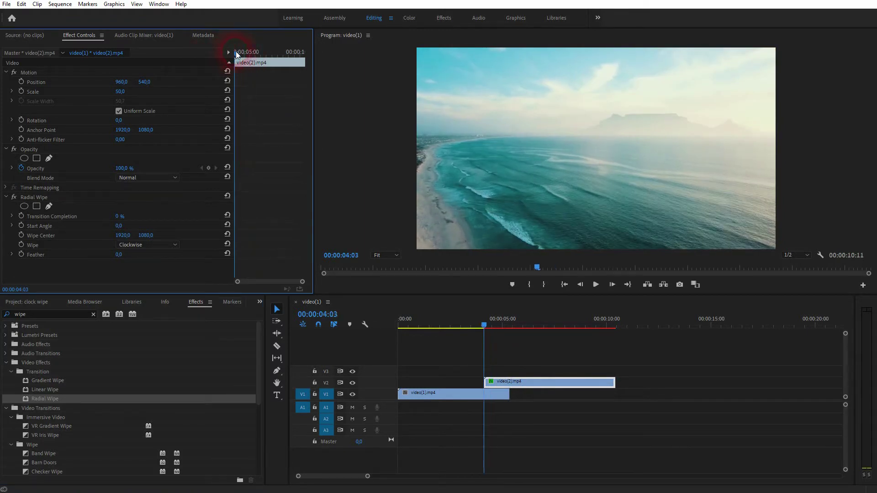
click(251, 187)
click(34, 196)
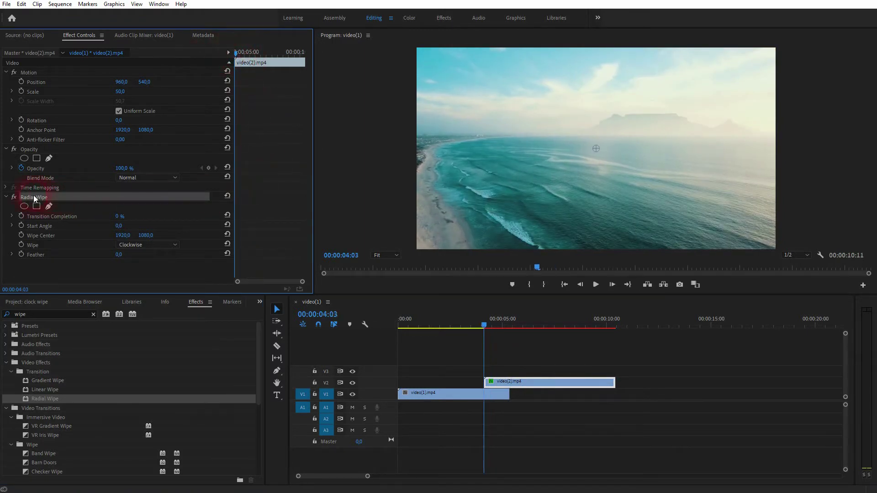
click(159, 4)
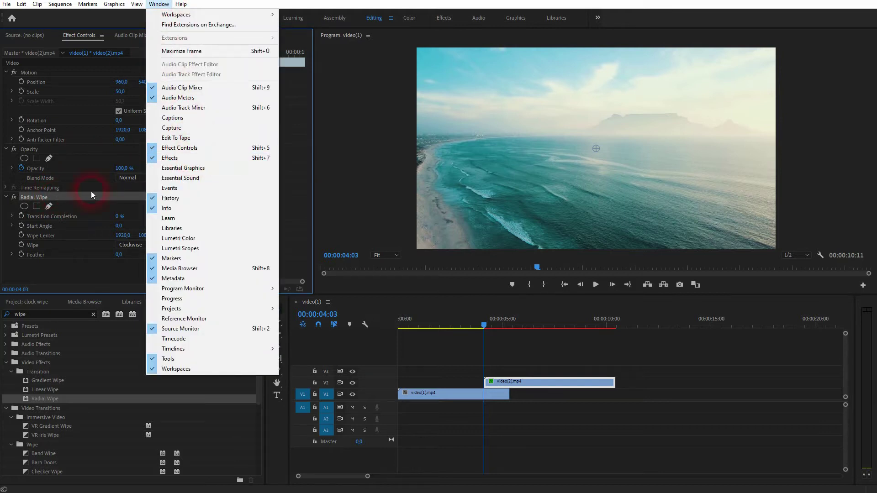
click(70, 198)
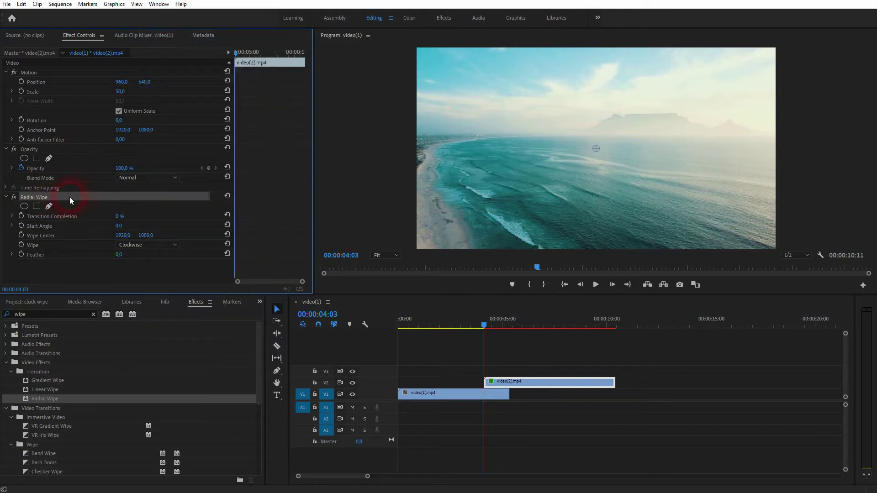
click(22, 216)
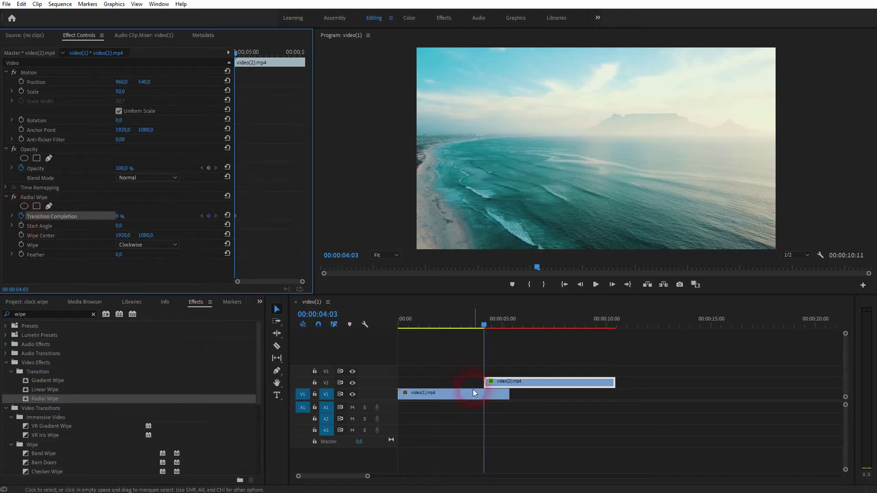
Step: Add a second Transition Completion keyframe on video(2).mp4 at the end of video(1).mp4, 00:00:05:09, and set it to 100%
click(501, 393)
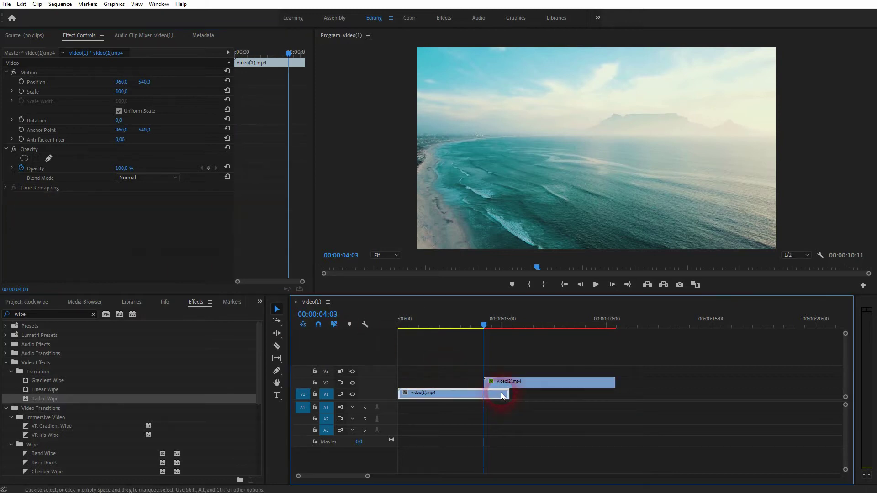
drag(288, 53, 333, 55)
key(Right)
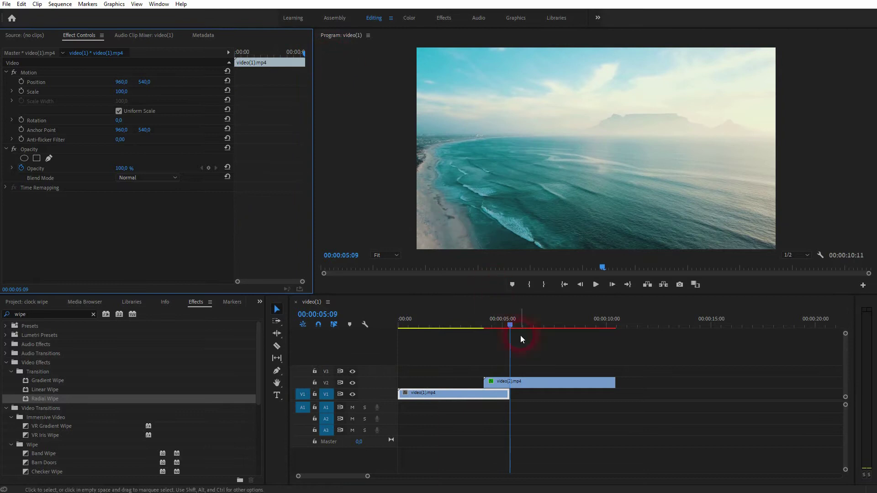
click(538, 382)
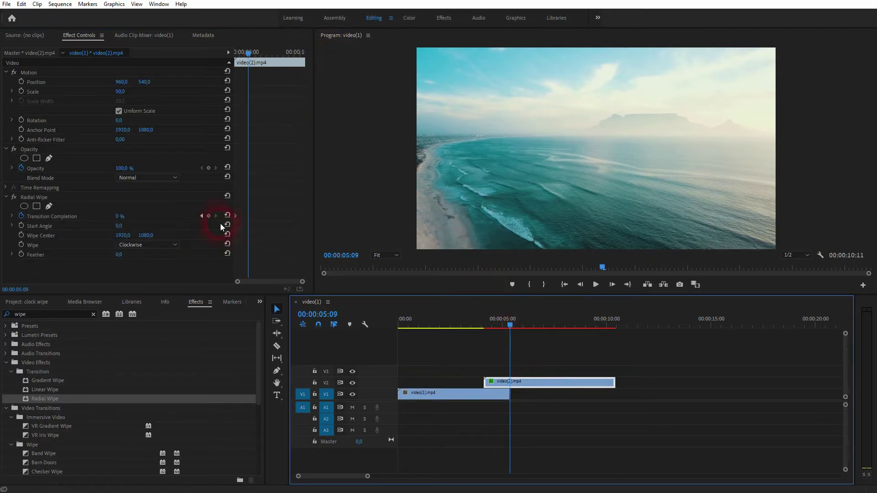
click(209, 216)
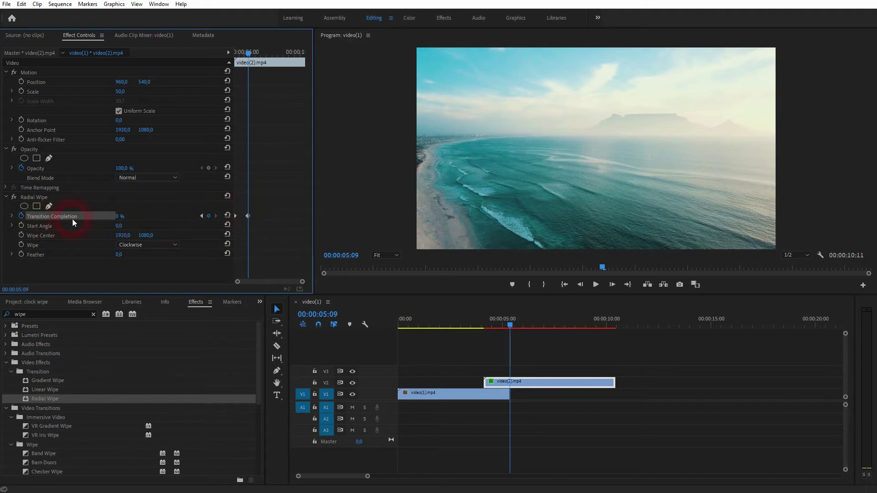
click(120, 216)
text(100)
key(Return)
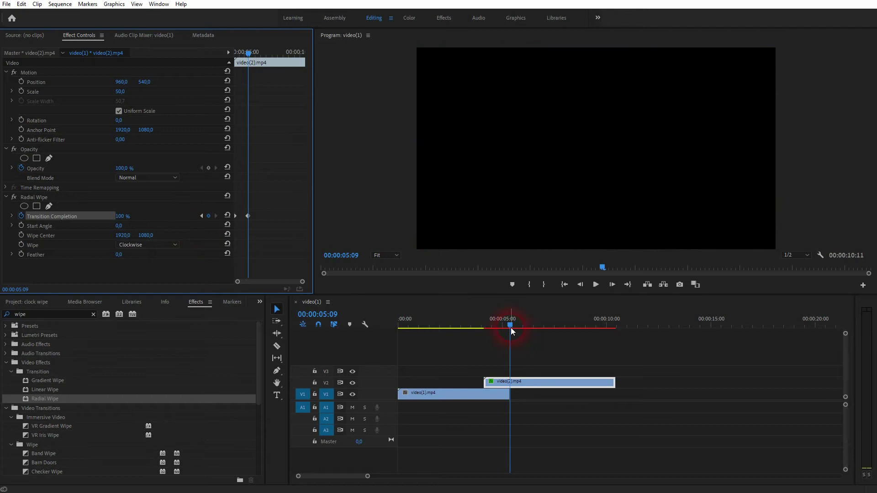
Step: Play the overlap between the two clips to preview the wipe and check its direction
drag(511, 327, 482, 327)
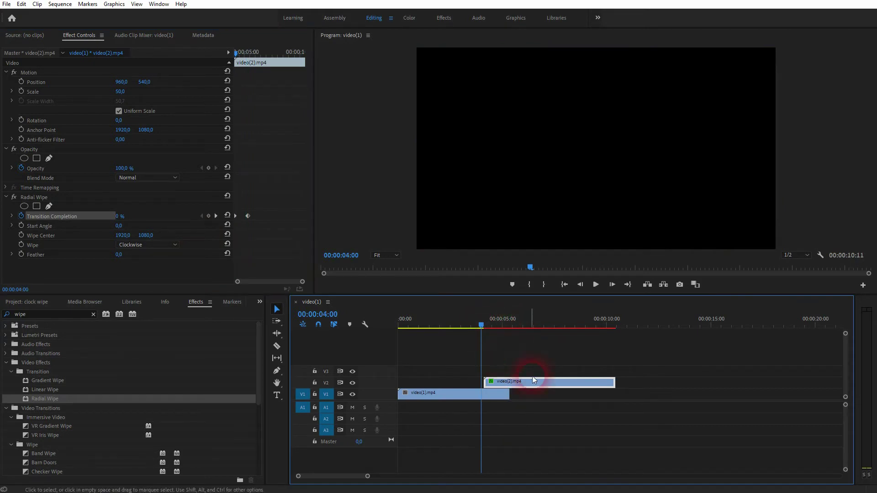
key(space)
click(499, 108)
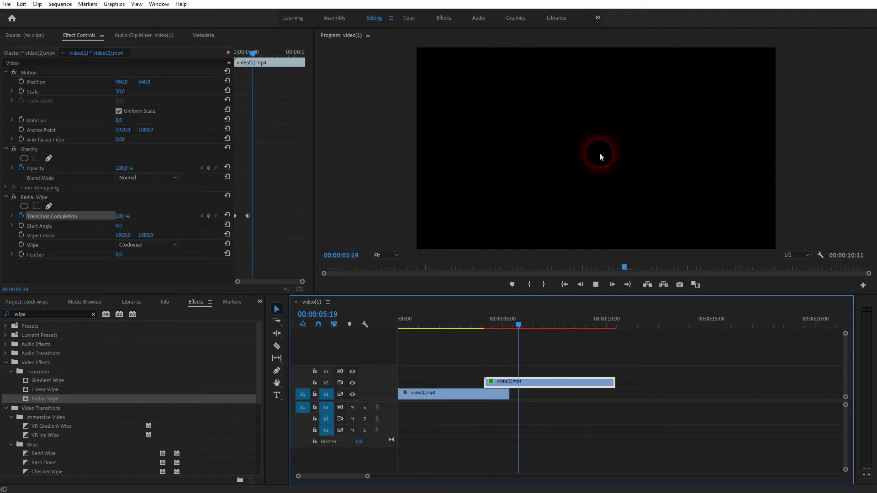
key(space)
drag(525, 322, 491, 331)
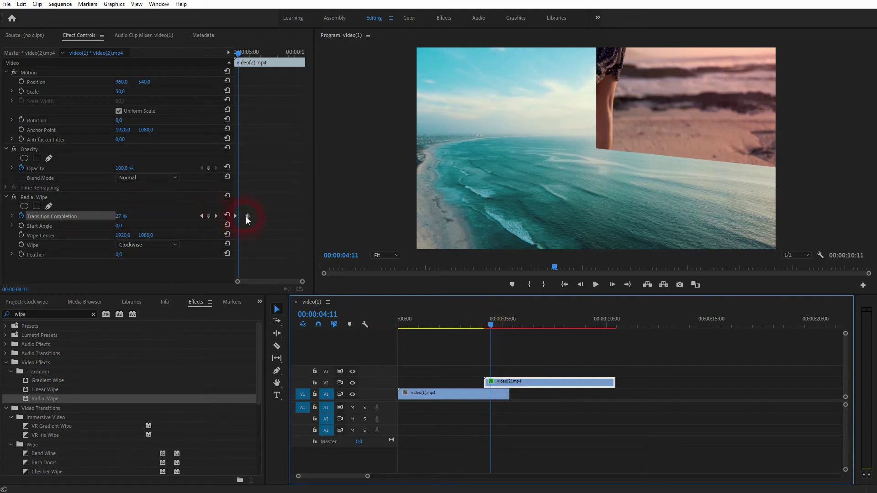
Step: Reverse the wipe by setting Transition Completion to 0% at the second keyframe and 100% at the first
click(216, 215)
click(132, 218)
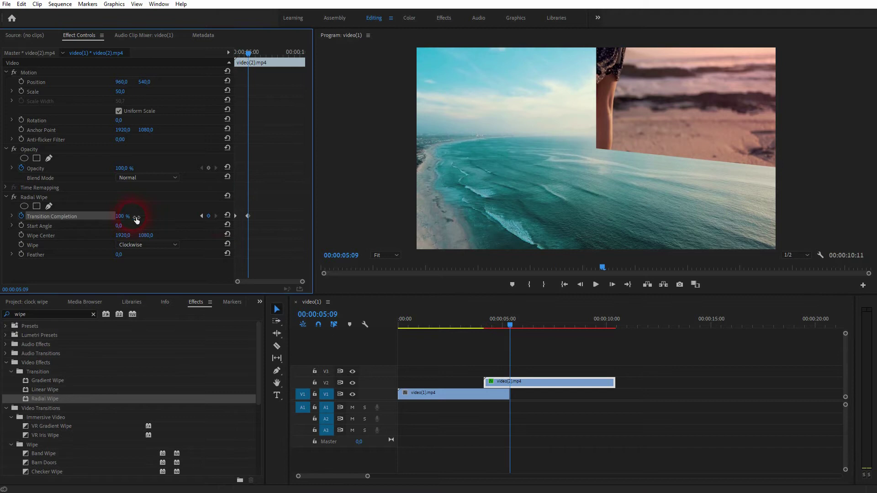
key(Return)
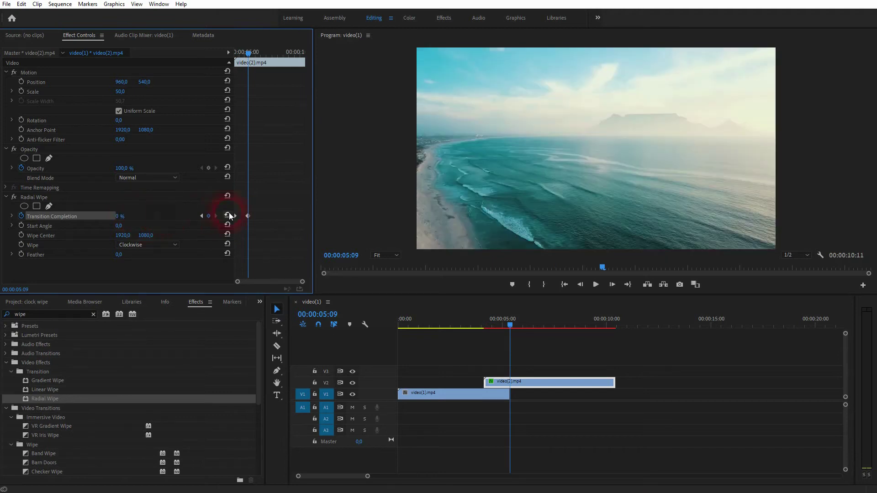
click(200, 216)
click(143, 221)
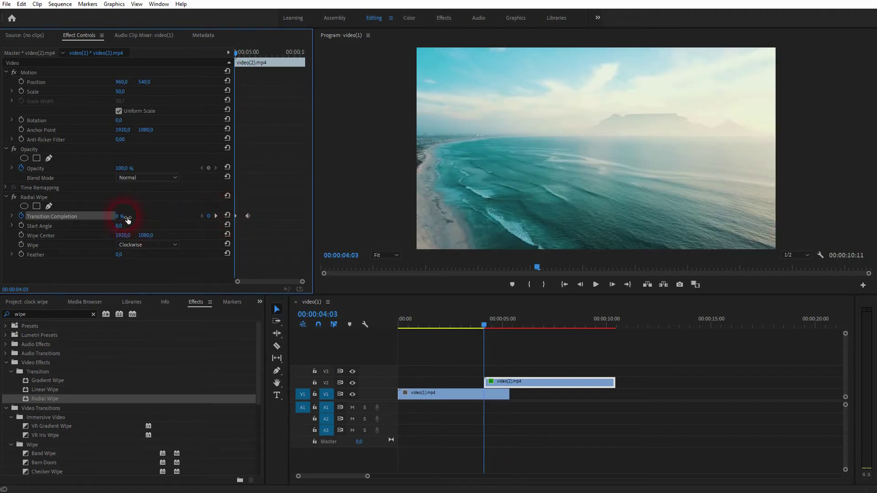
text(10)
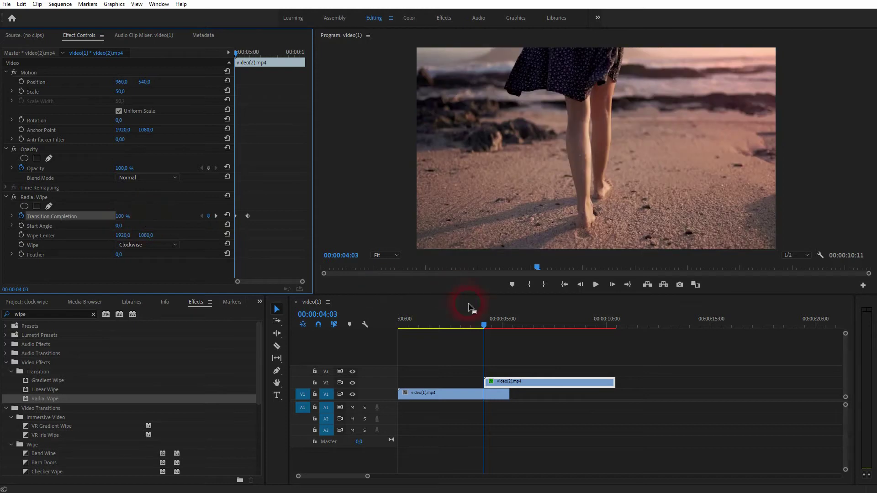
Step: Play the sequence from shortly before the overlap to preview the reversed wipe transition
drag(484, 323, 474, 325)
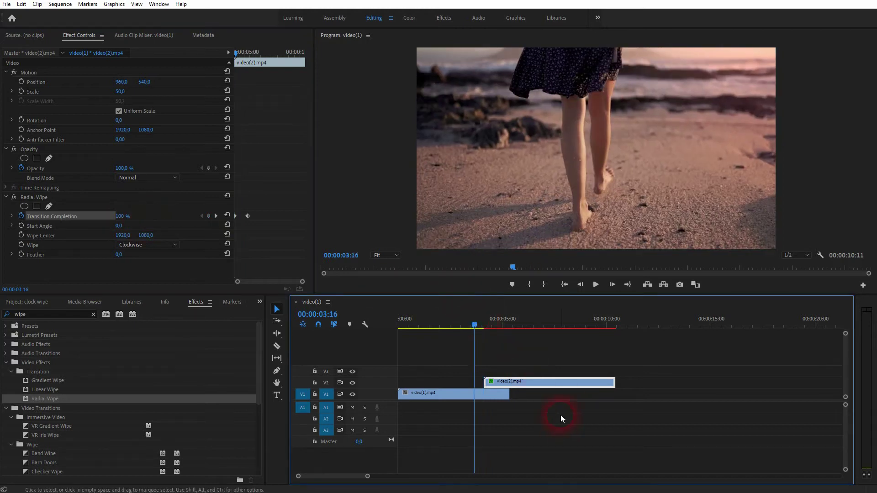
key(space)
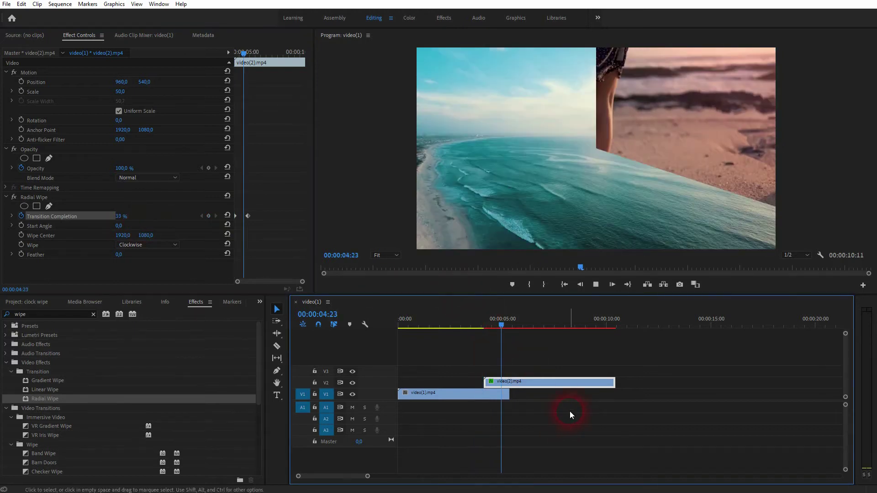
drag(533, 324, 493, 327)
key(space)
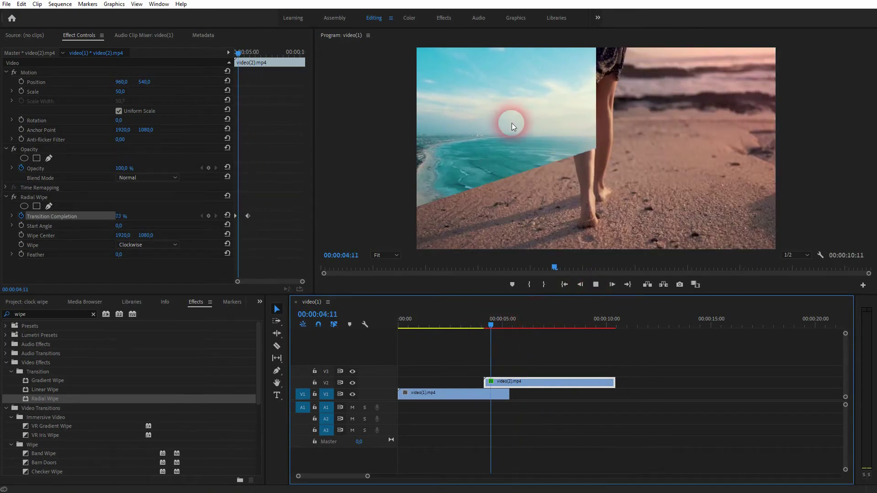
key(space)
Step: Set the Radial Wipe direction to Counterclockwise, viewing the effect at 00:00:05:07
click(509, 323)
click(123, 235)
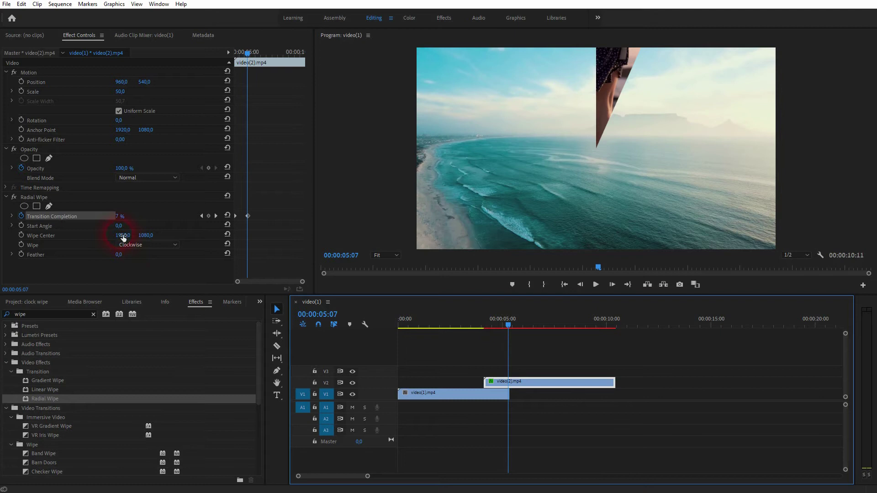
click(146, 246)
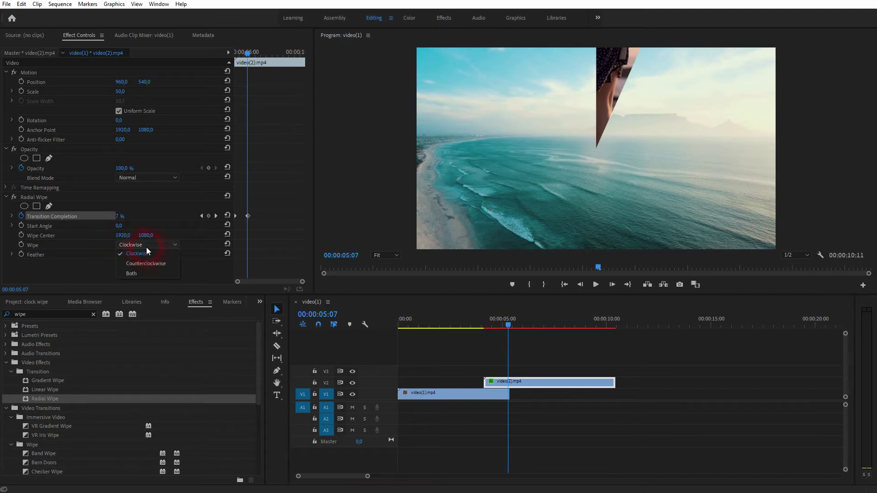
click(156, 264)
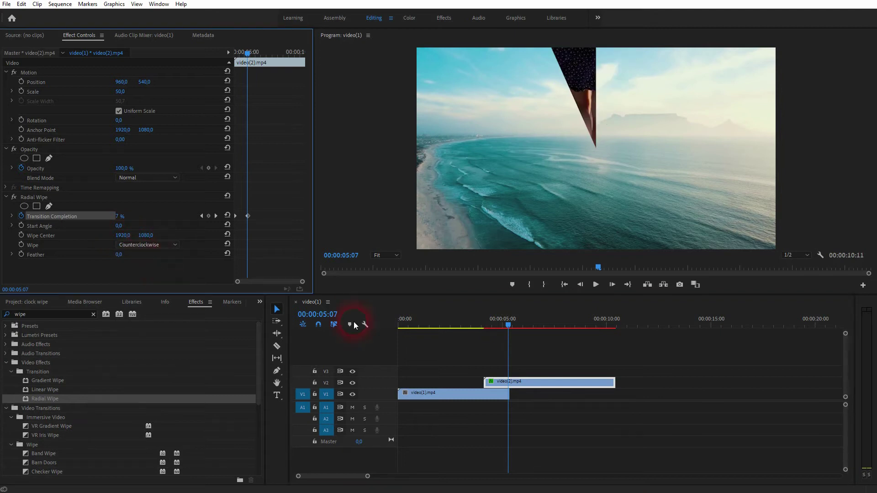
Step: Play the overlap from 00:00:03:20 to preview the counterclockwise wipe, and return the playhead to 00:00:04:11
drag(509, 325, 478, 326)
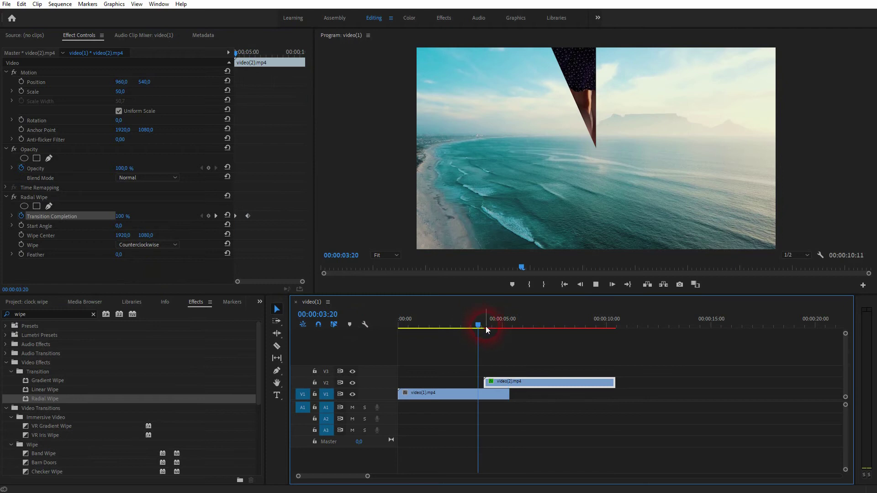
key(space)
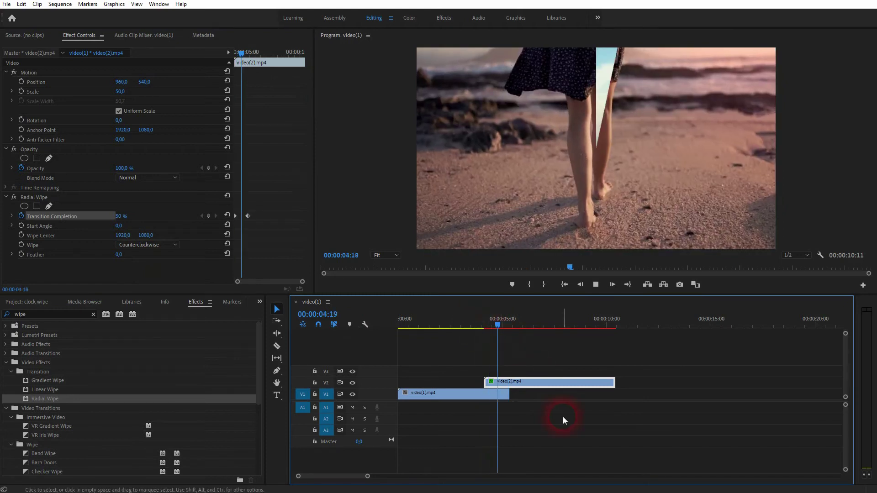
drag(521, 326, 492, 326)
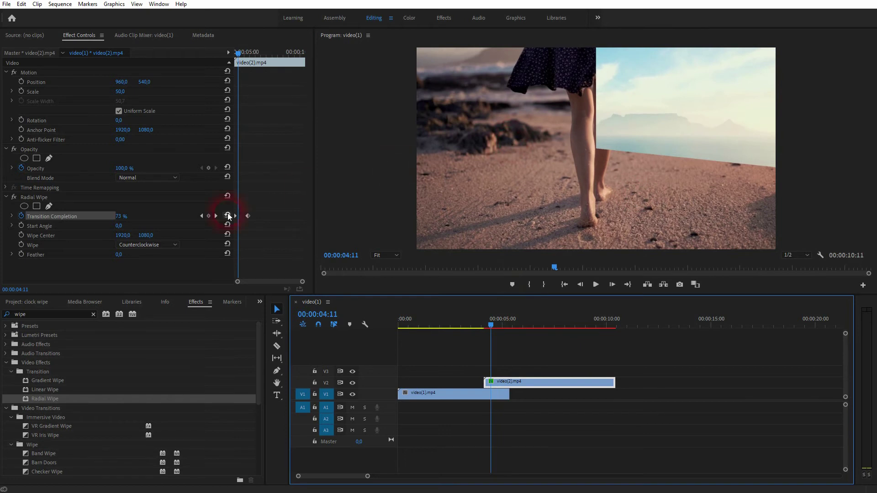
Step: Try the Both option for the Radial Wipe direction, previewing it from 00:00:03:23, and restore Counterclockwise
click(155, 245)
click(154, 274)
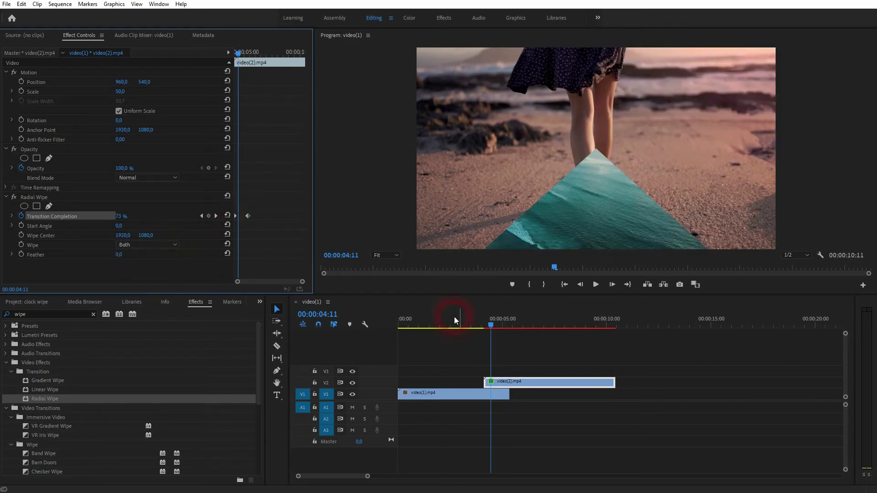
drag(495, 328, 482, 325)
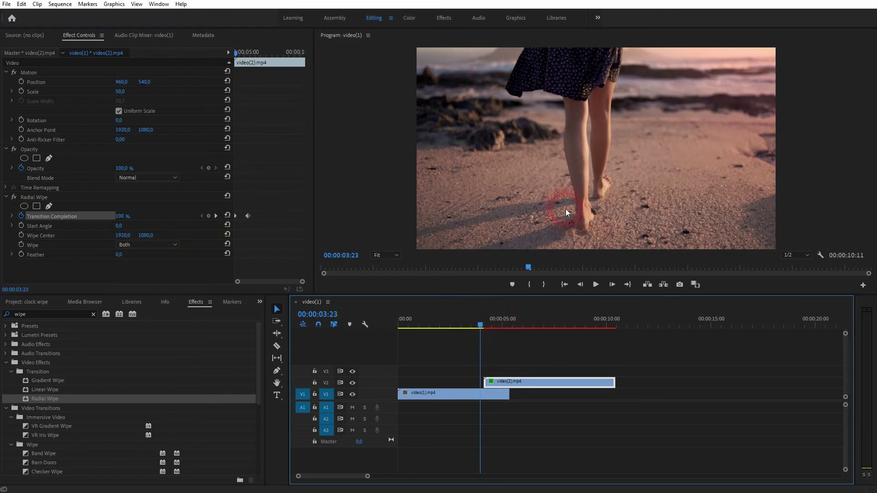
click(593, 349)
key(space)
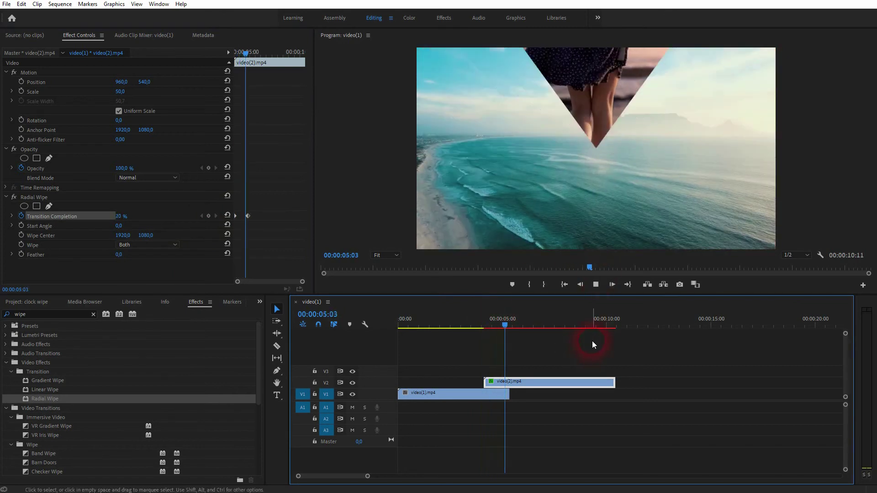
key(space)
click(155, 245)
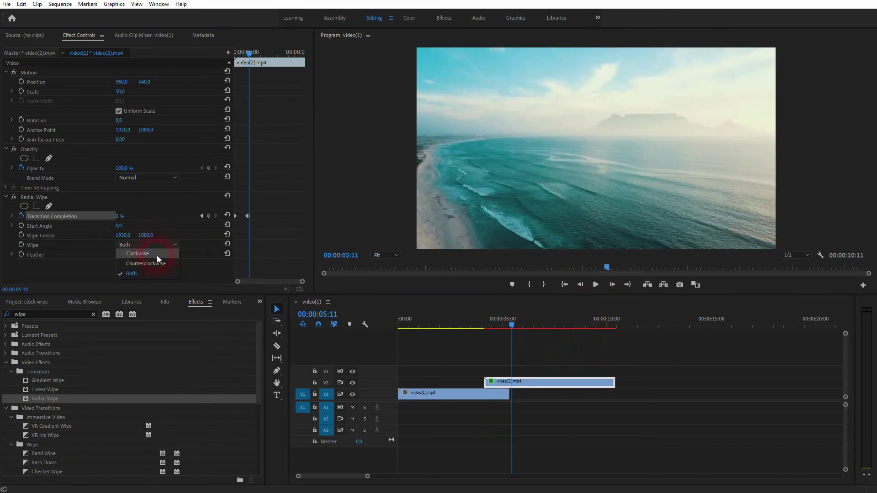
click(159, 264)
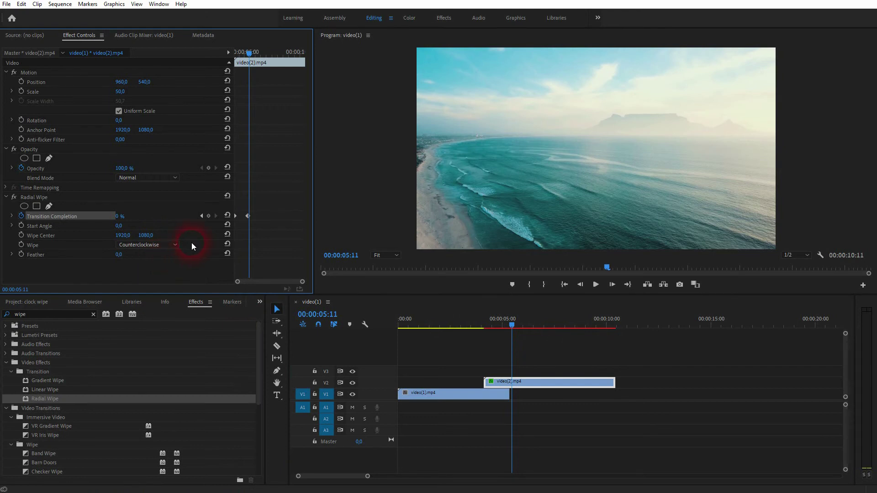
Step: Try shifting the Wipe Center horizontally to 2117 with the playhead at 00:00:04:13, and undo the shift
drag(512, 327, 493, 327)
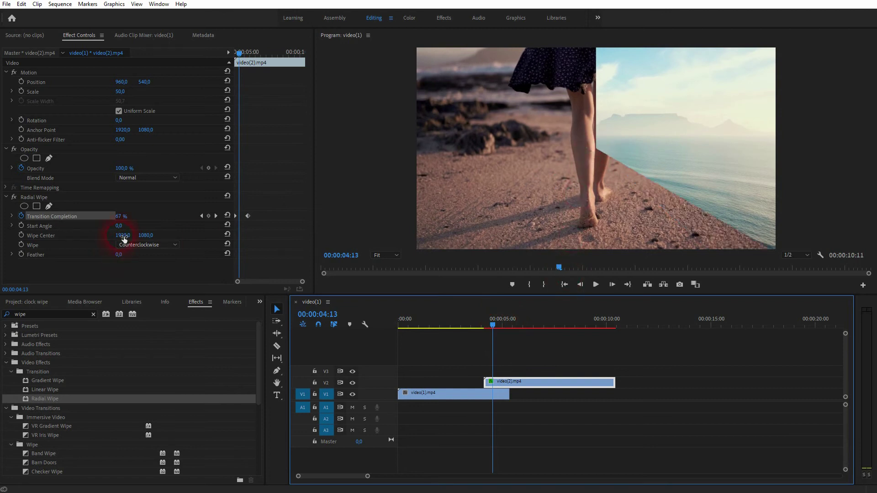
drag(123, 235, 213, 235)
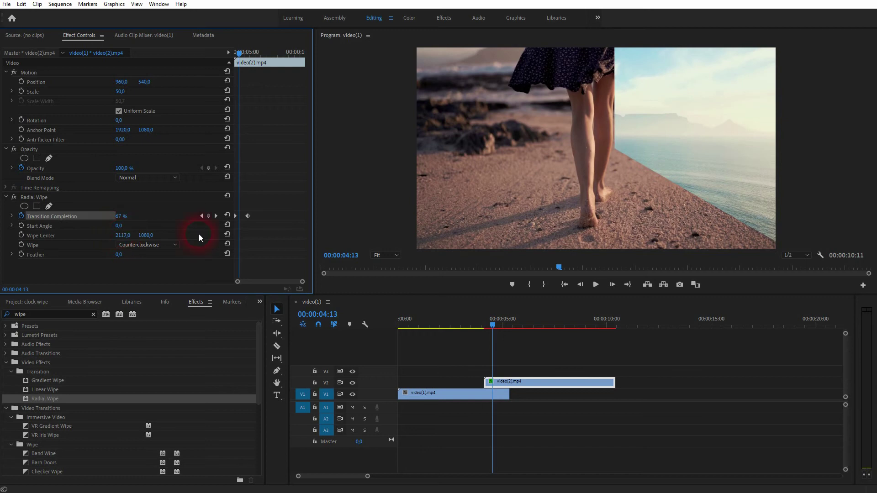
key(ctrl+z)
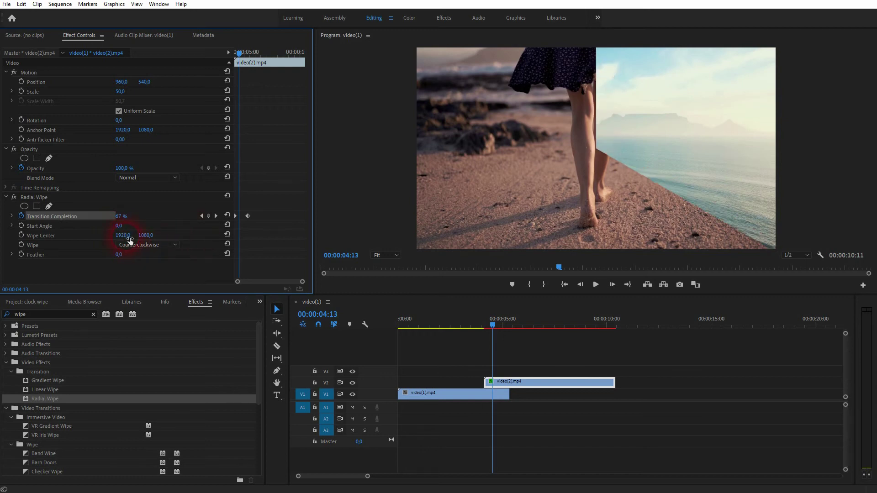
Step: Set the Radial Wipe Start Angle to 100° and play the transition from 00:00:03:16 to preview it
click(120, 226)
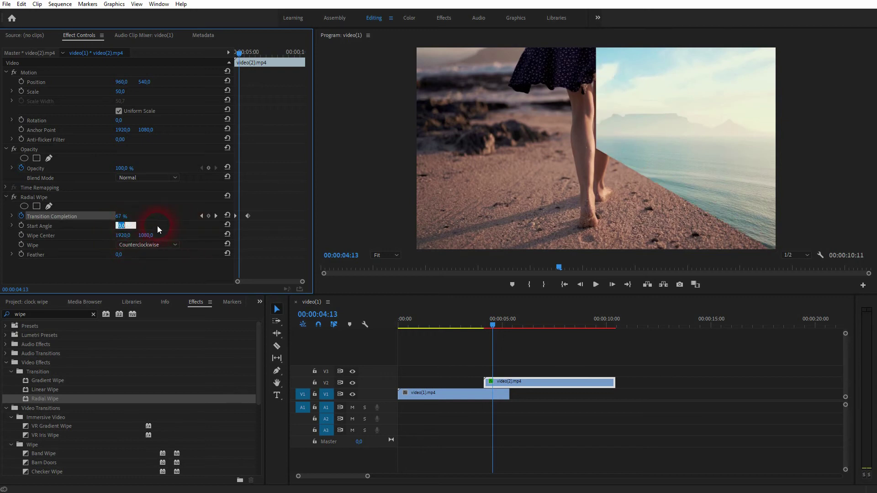
text(100)
click(130, 255)
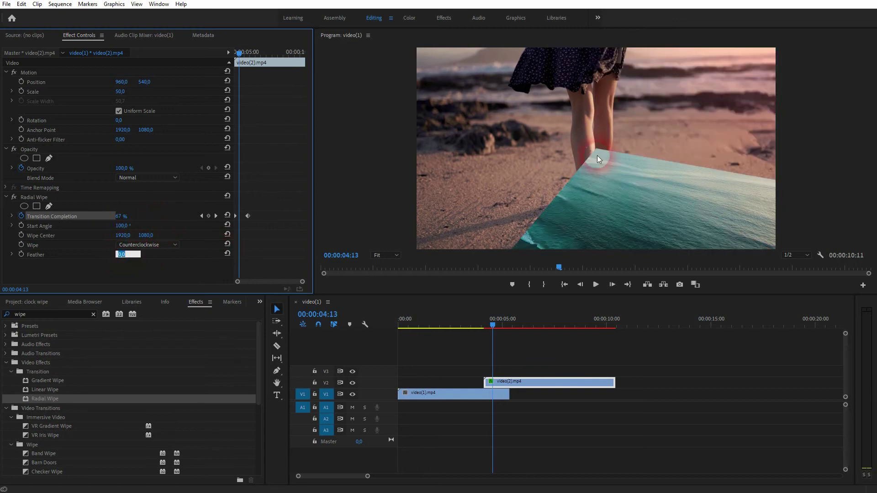
drag(496, 322, 475, 326)
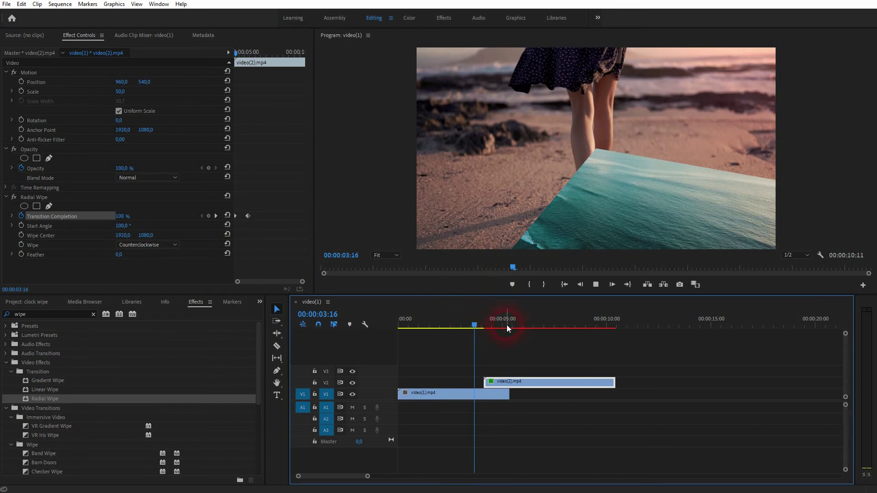
key(space)
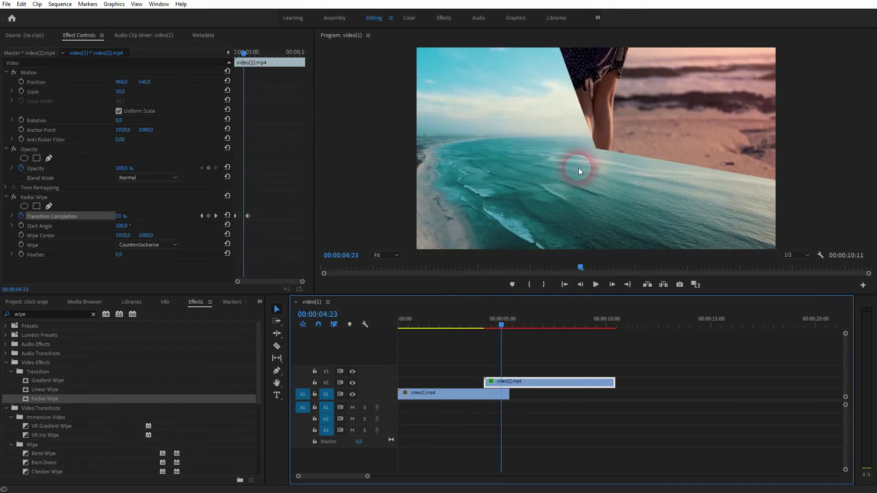
Step: Set the Radial Wipe Start Angle back to 0°
click(122, 226)
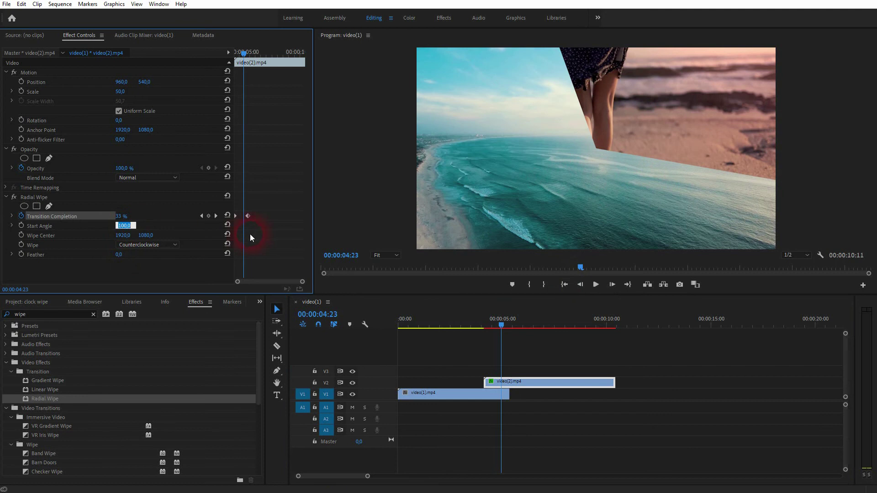
text(0)
click(250, 234)
Step: Try softening the wipe edge with a Feather of about 198, and return the Feather to 0
click(121, 254)
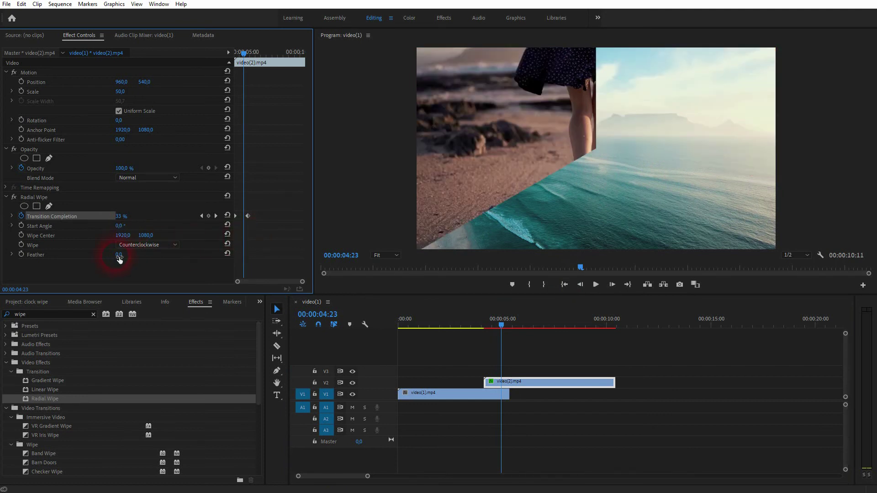
drag(119, 260, 210, 260)
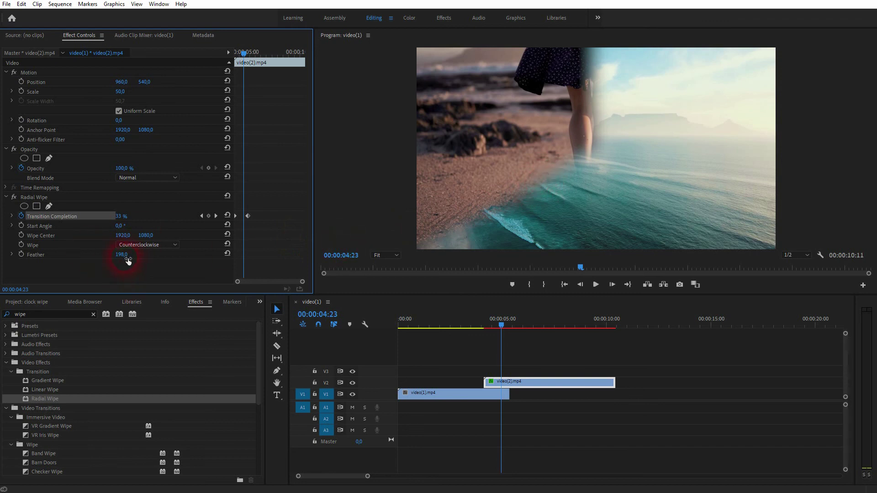
drag(125, 258, 34, 258)
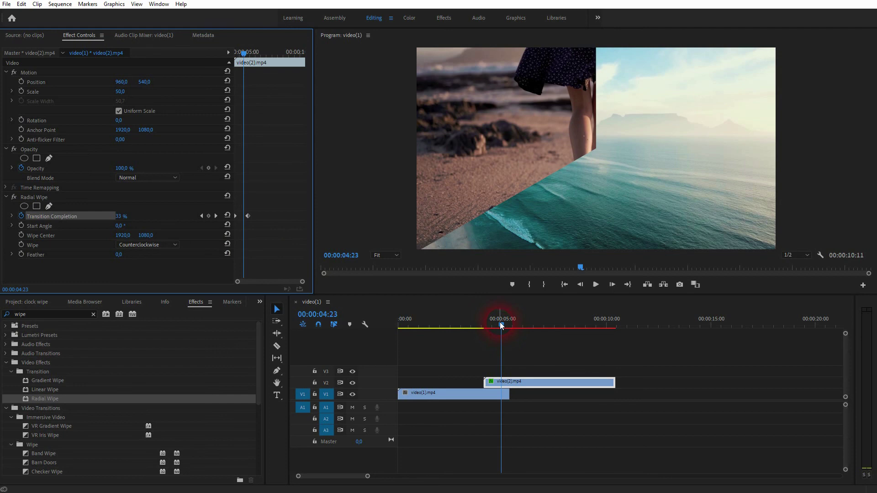
Step: Place the playhead at 00:00:03:19, shortly before the overlap of the two clips
drag(501, 326, 477, 325)
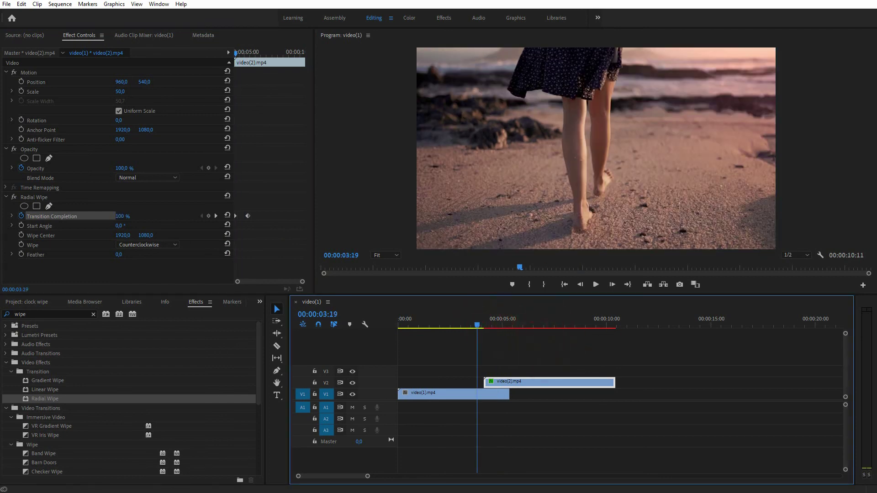